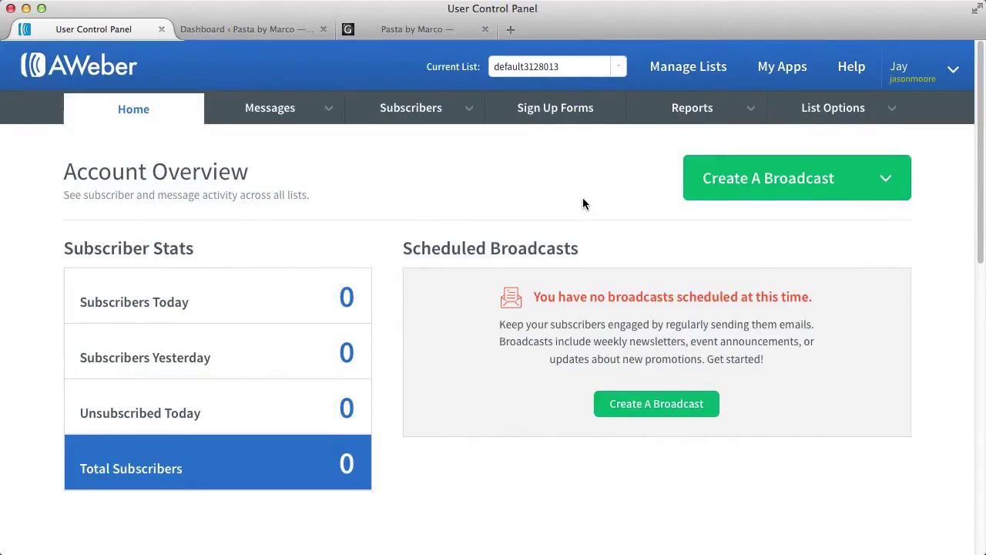
pyautogui.click(672, 82)
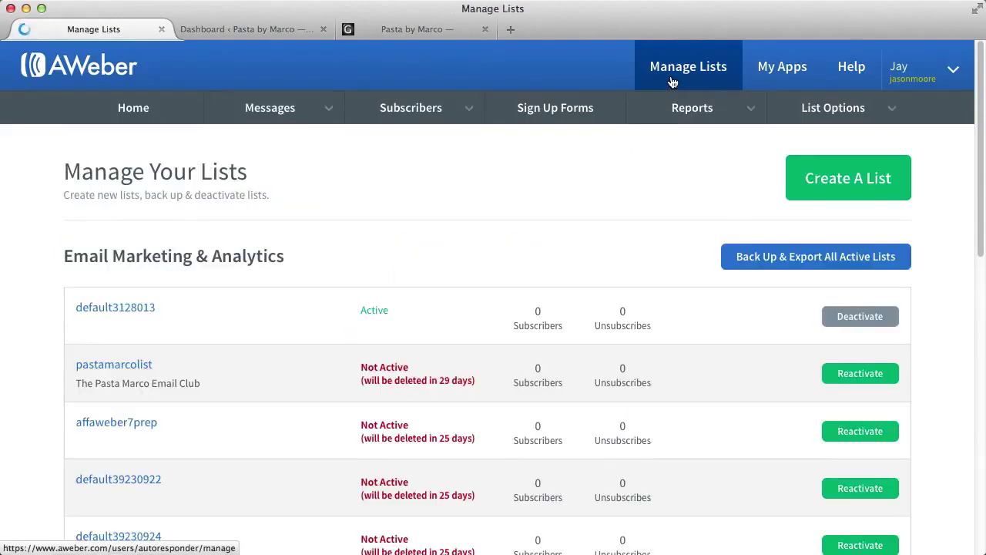
pyautogui.click(851, 185)
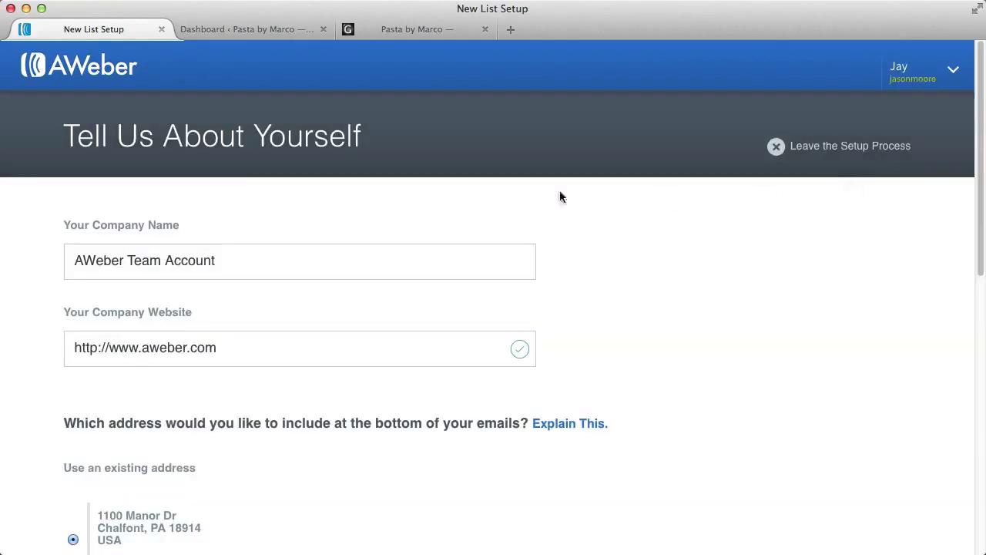
pyautogui.tripleClick(357, 259)
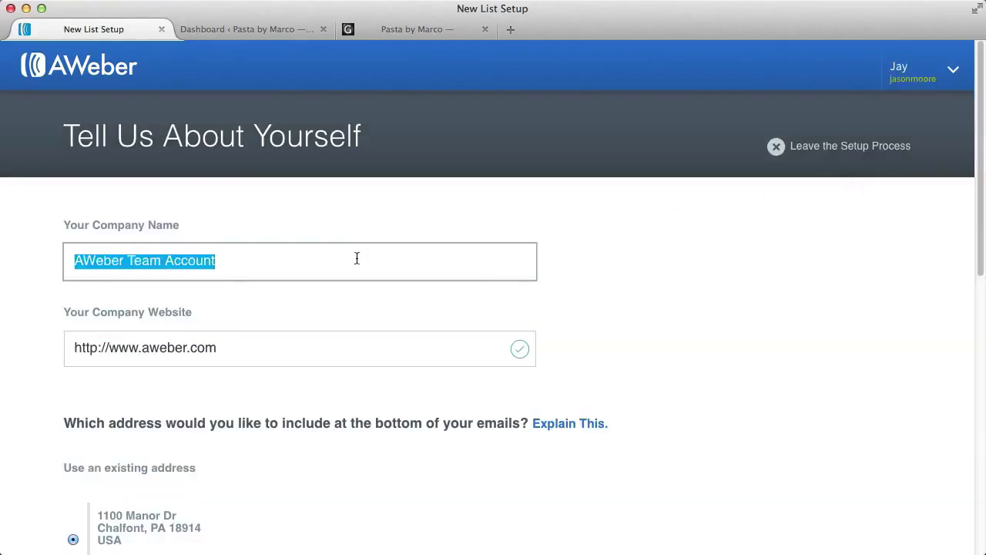
pyautogui.write('Pasta by Marco')
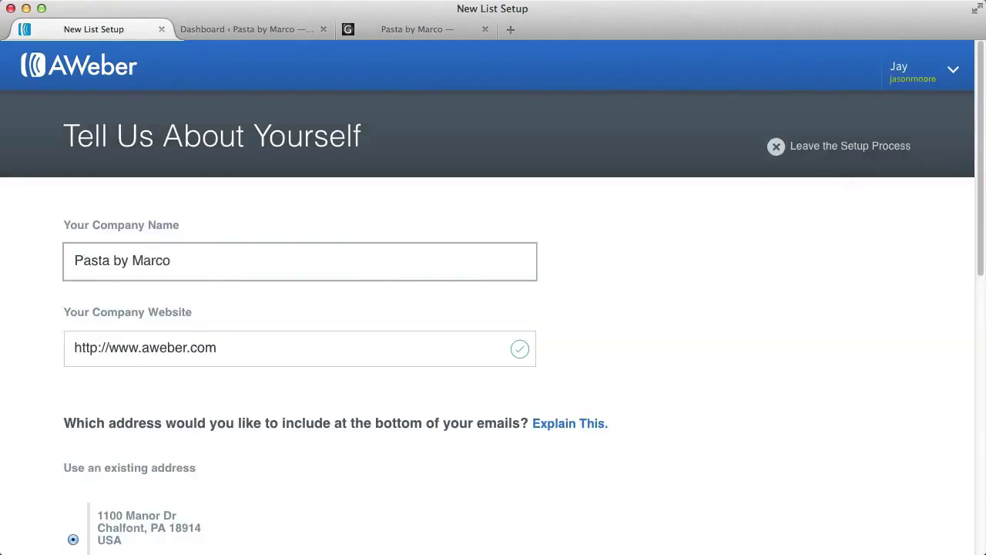
pyautogui.tripleClick(351, 348)
pyautogui.write('http://pastamarco.com/blog/')
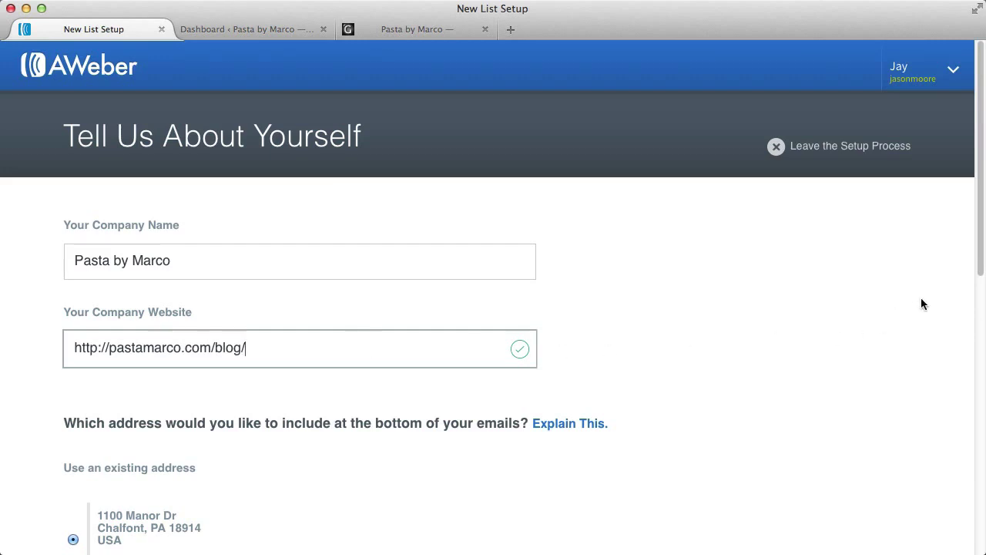
pyautogui.moveTo(978, 251); pyautogui.dragTo(957, 388)
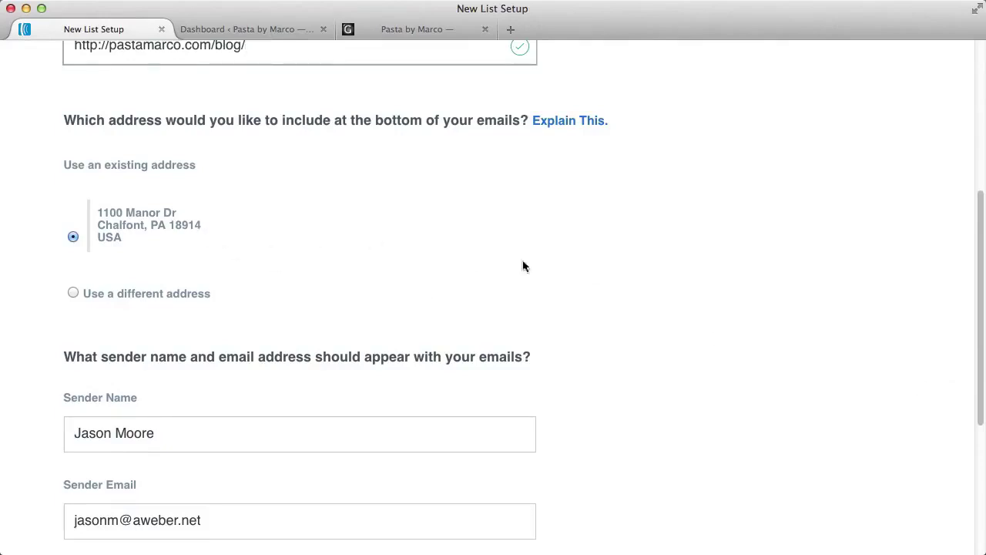
pyautogui.moveTo(976, 311); pyautogui.dragTo(977, 430)
pyautogui.click(132, 373)
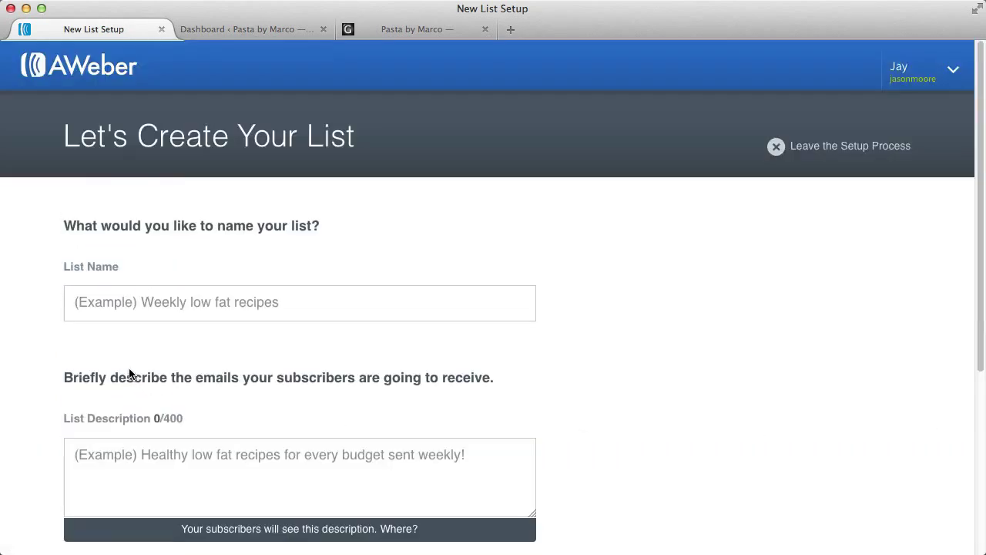
# Step: Name the new list "Pasta Marco Email Club"
pyautogui.click(213, 304)
pyautogui.write('Pasta Maerco')
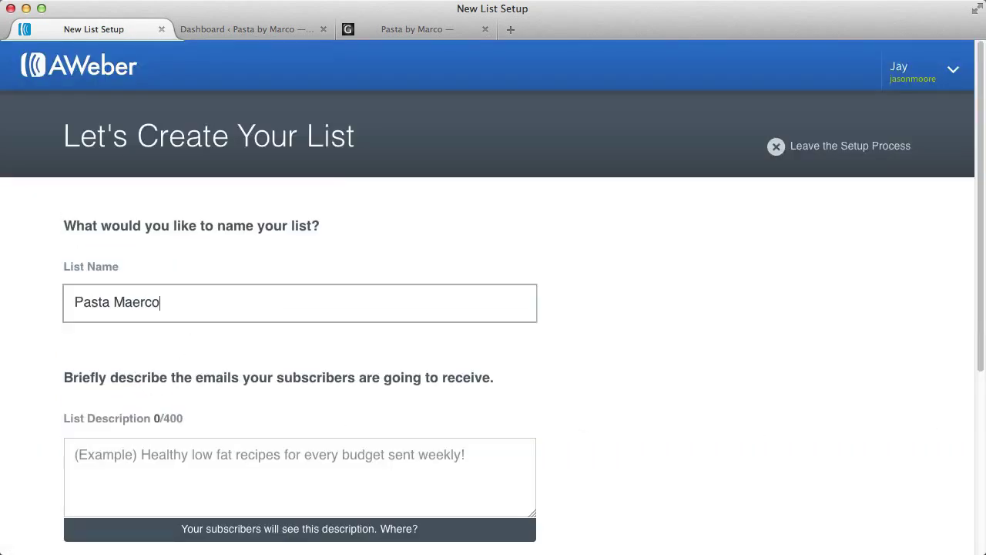
pyautogui.press('BackSpace')
pyautogui.press('BackSpace')
pyautogui.press('BackSpace')
pyautogui.press('BackSpace')
pyautogui.write('rco Email Club')
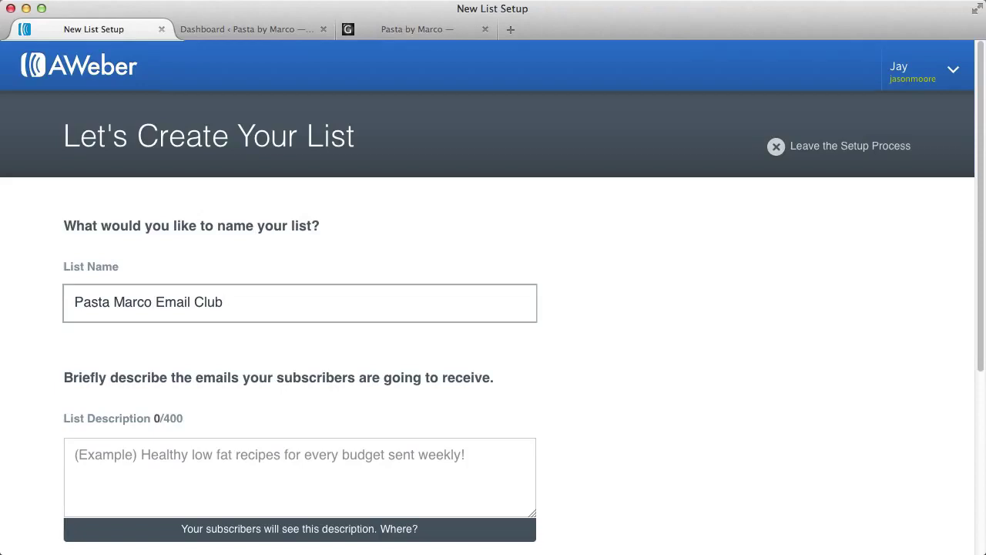
# Step: Describe the list as "The Pasta Marco Email Club" and continue to the confirmation message setup
pyautogui.scroll(-5, 220, 313)
pyautogui.click(241, 276)
pyautogui.write('The Pasta Marco Email Club')
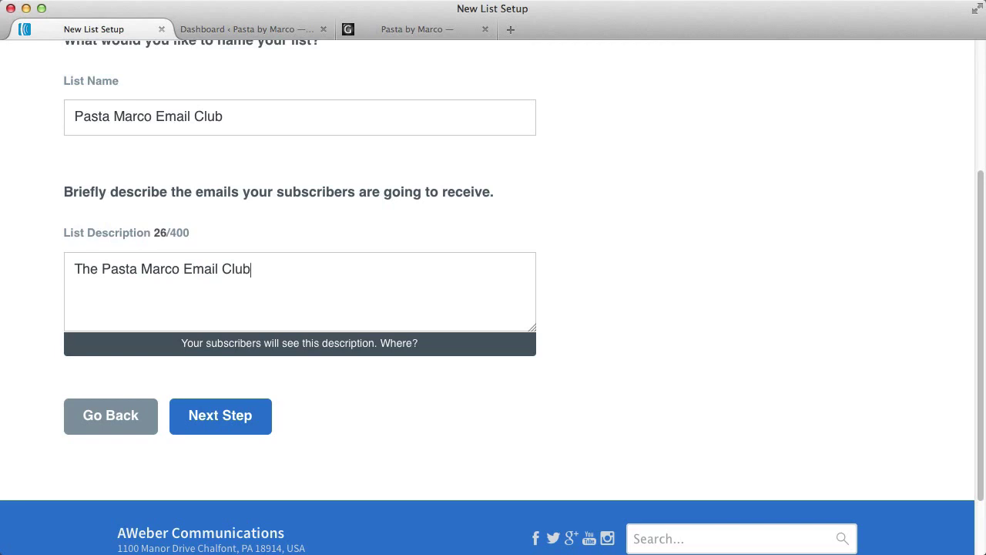
pyautogui.click(245, 424)
# Step: Request a custom confirmation subject line reading "Activate Your Pasta Marco Email Club Membership" instead of a pre-approved one
pyautogui.scroll(-6, 676, 362)
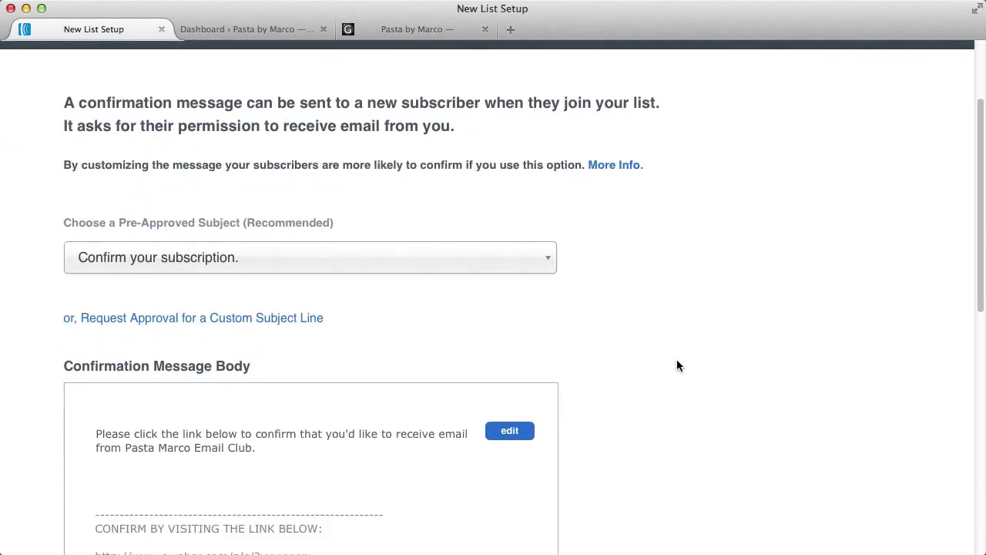
pyautogui.click(542, 183)
pyautogui.click(540, 171)
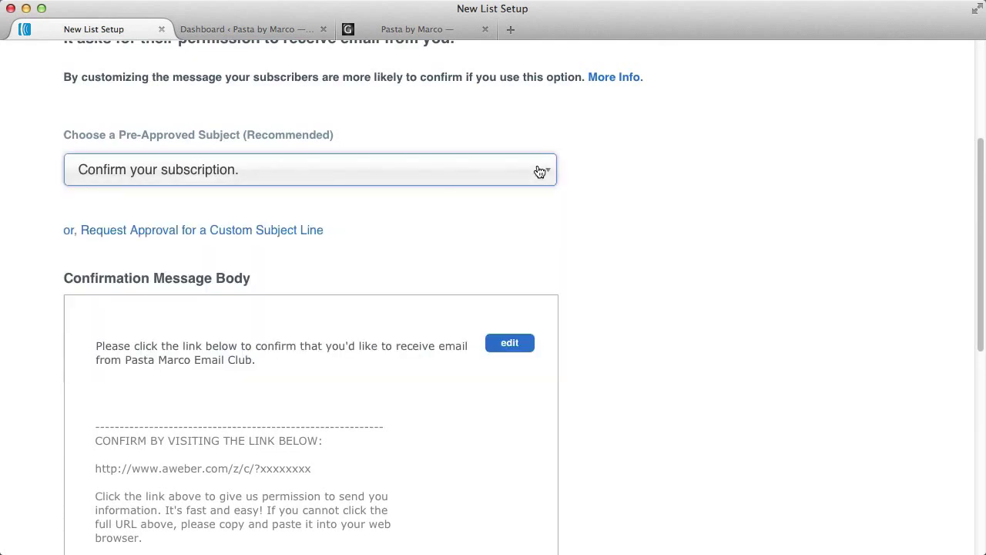
pyautogui.click(299, 231)
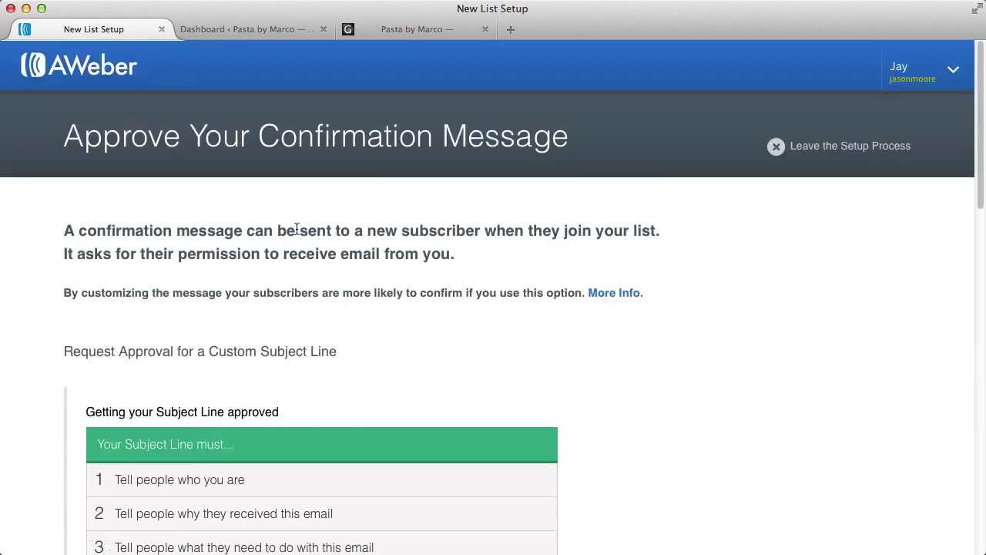
pyautogui.scroll(-2, 601, 271)
pyautogui.scroll(-5, 603, 272)
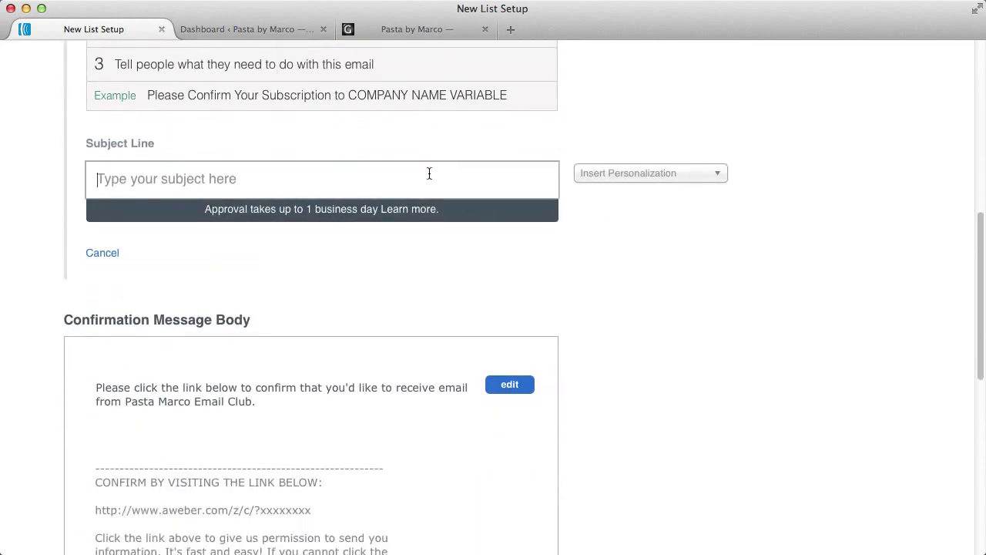
pyautogui.write('Activate Your Pasta Marco Email Club Membership')
# Step: Review the confirmation message's intro text and confirmation link, then approve the message to finish creating the list
pyautogui.scroll(-3, 975, 242)
pyautogui.click(341, 173)
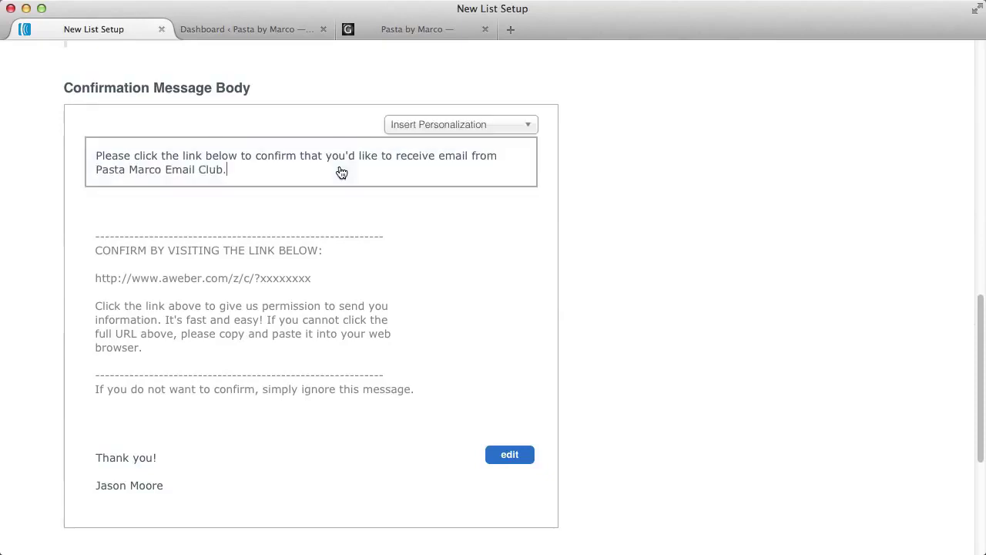
pyautogui.click(264, 278)
pyautogui.tripleClick(275, 283)
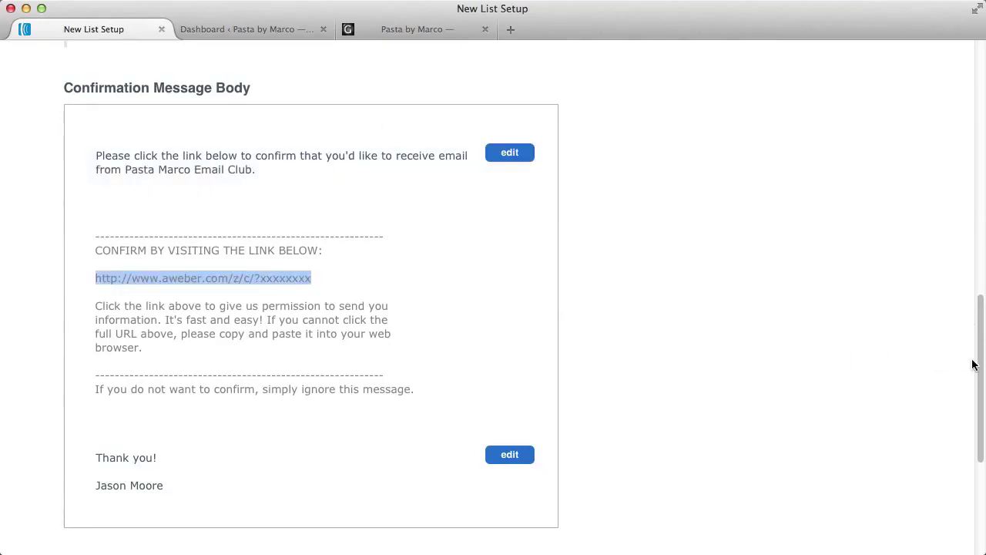
pyautogui.moveTo(977, 364); pyautogui.dragTo(972, 433)
pyautogui.click(349, 401)
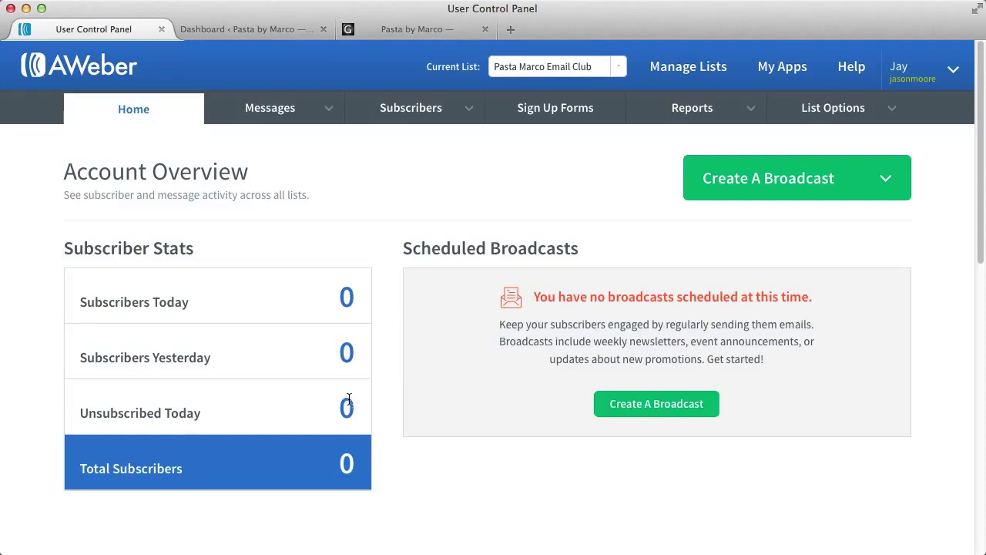
# Step: Create a follow-up message in the Drag & Drop Email Builder with the subject "Thanks for Joining the Pasta Marco Email Club!"
pyautogui.moveTo(308, 116)
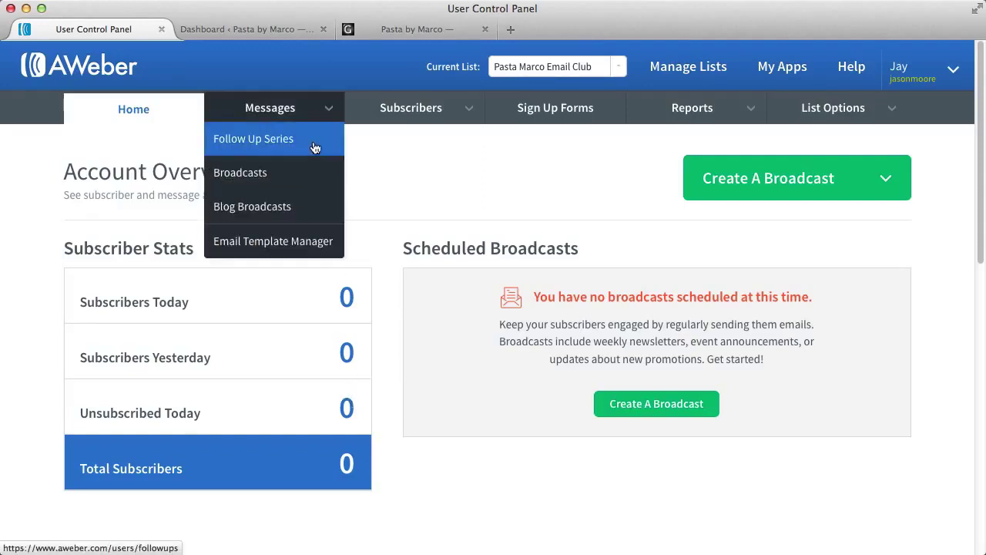
pyautogui.click(312, 146)
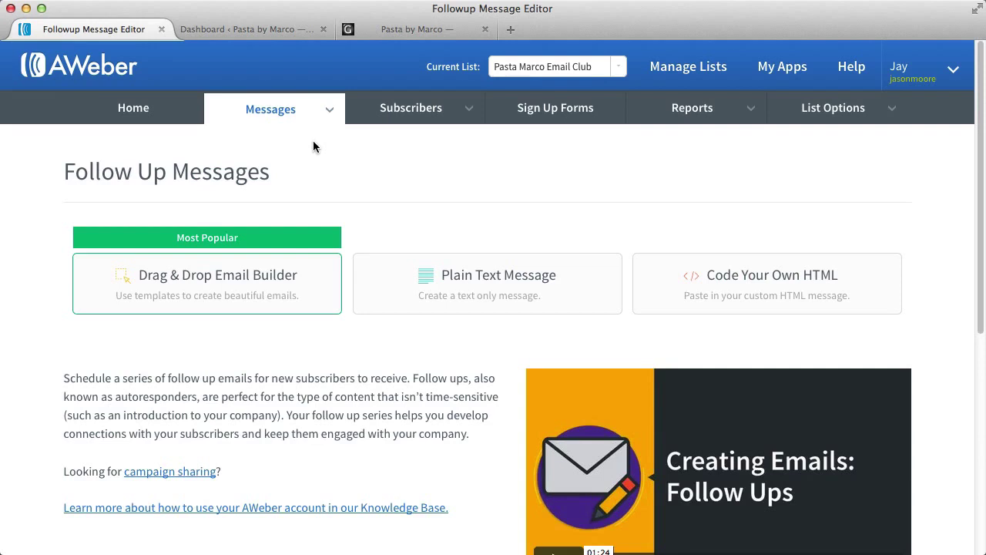
pyautogui.click(205, 287)
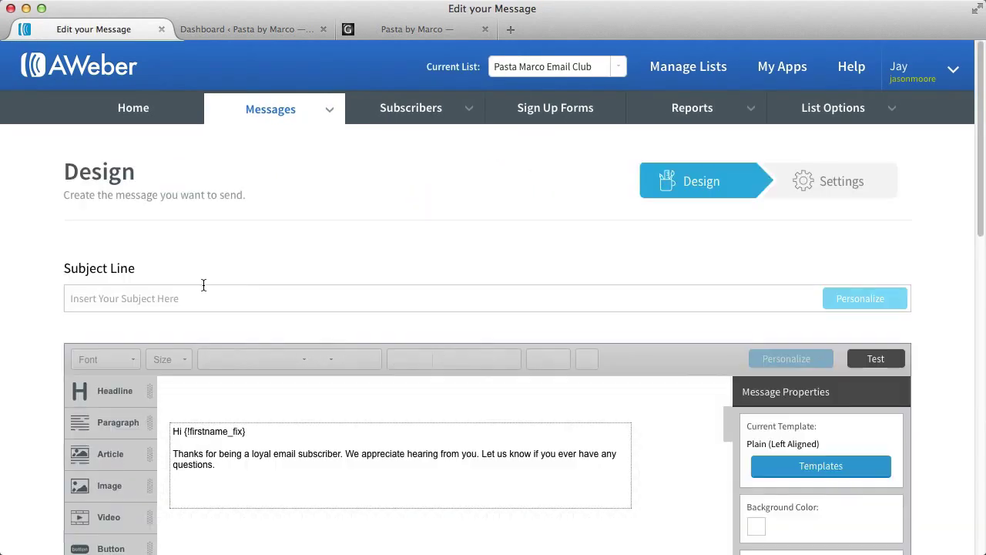
pyautogui.click(235, 301)
pyautogui.write('Thanks for Joining the Pasta Marco Email Club!')
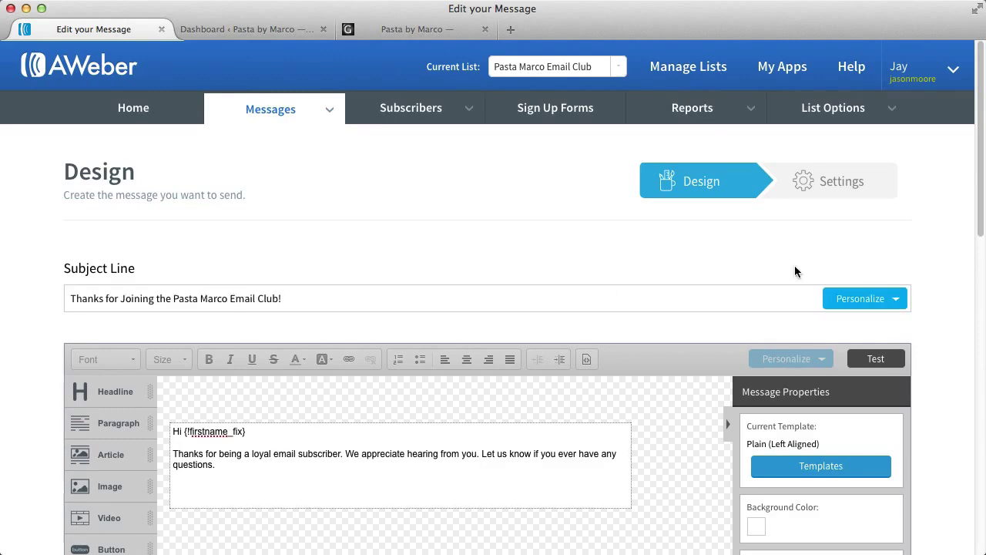
# Step: Apply the Foodie Red template to the follow-up message
pyautogui.scroll(-5, 797, 274)
pyautogui.click(839, 233)
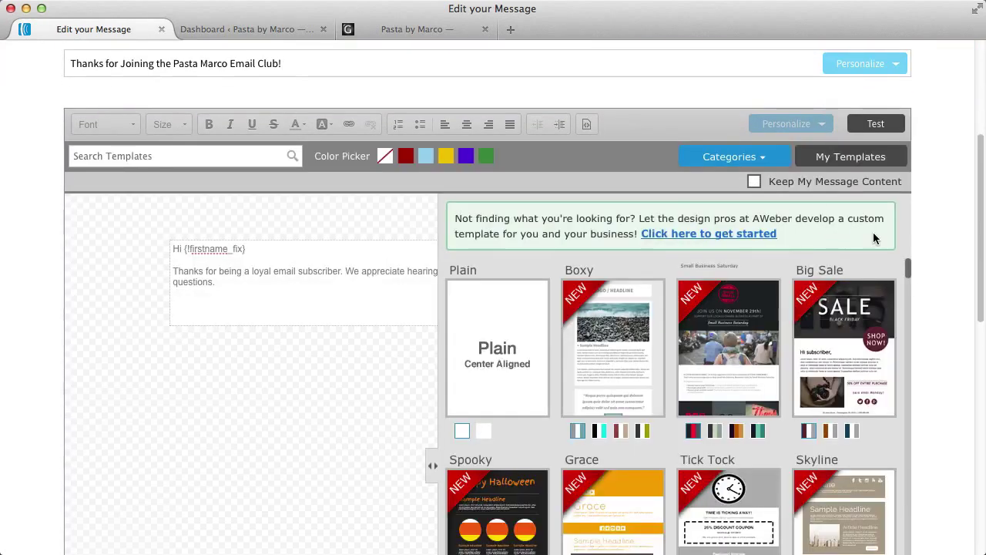
pyautogui.moveTo(907, 269); pyautogui.dragTo(909, 315)
pyautogui.click(729, 324)
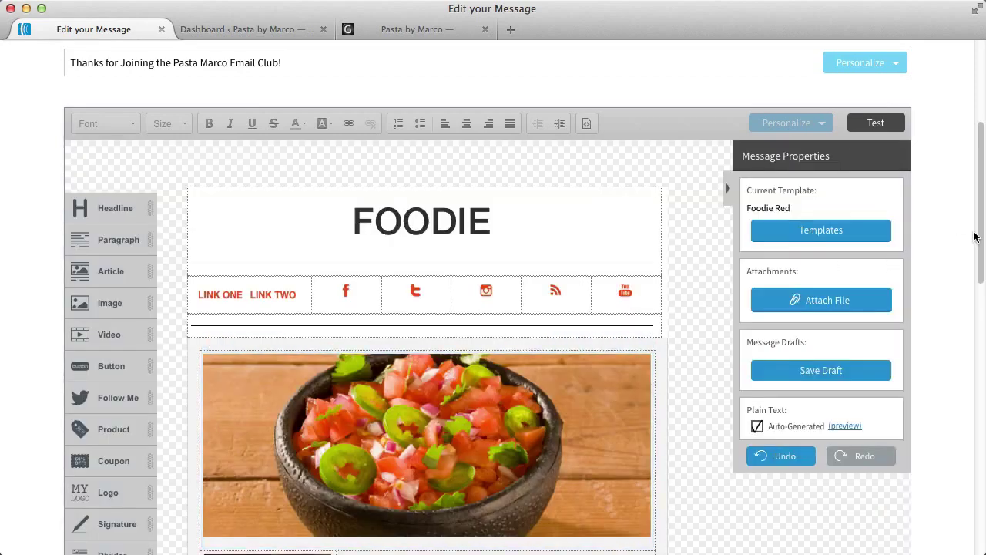
# Step: Replace the sample article's body with the copied Pasta Marco Email Club welcome text and add a blank line after "Hi"
pyautogui.moveTo(977, 239); pyautogui.dragTo(965, 357)
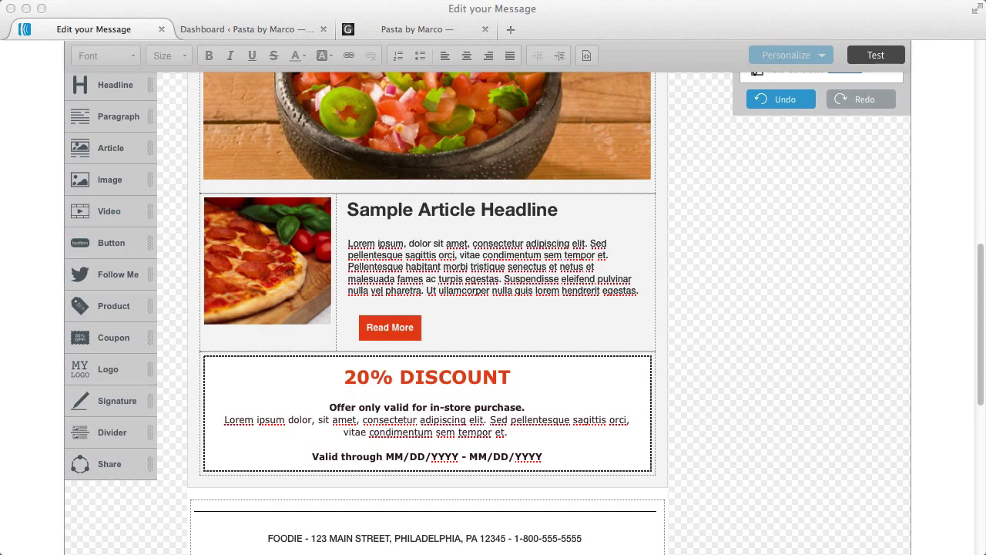
pyautogui.click(499, 266)
pyautogui.press('super+a')
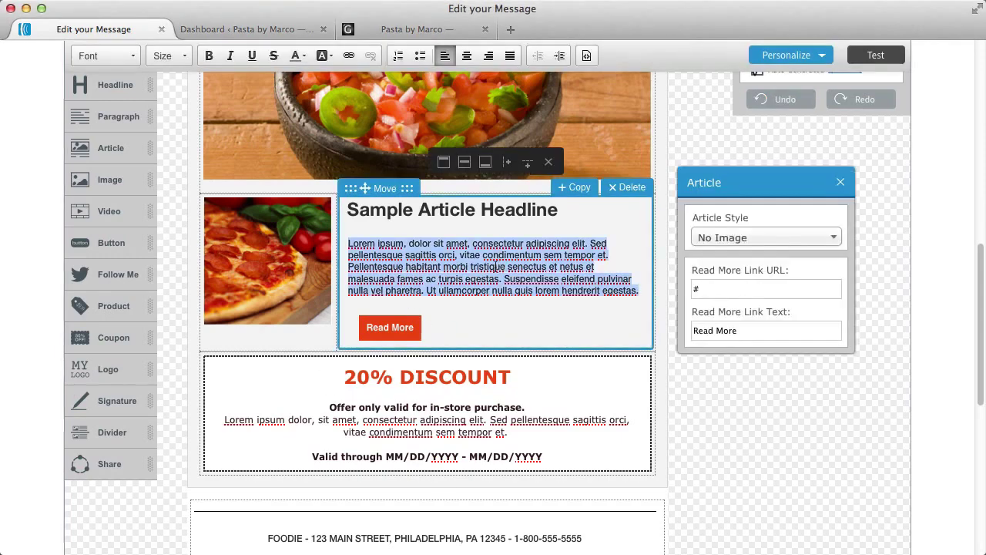
pyautogui.press('super+v')
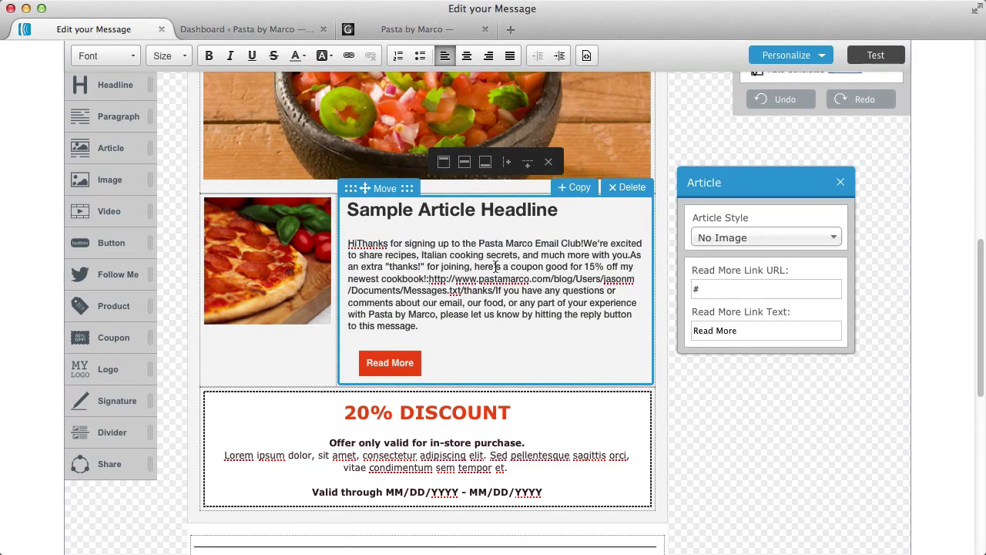
pyautogui.click(358, 243)
pyautogui.press('Return')
pyautogui.press('Return')
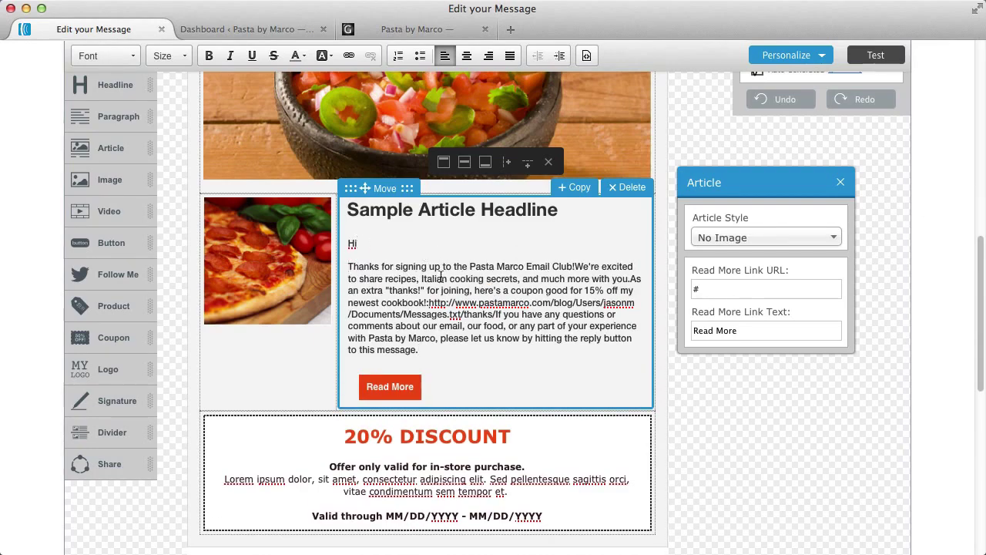
# Step: Proceed to the message settings and save the welcome message into the follow-up series
pyautogui.scroll(-5, 973, 377)
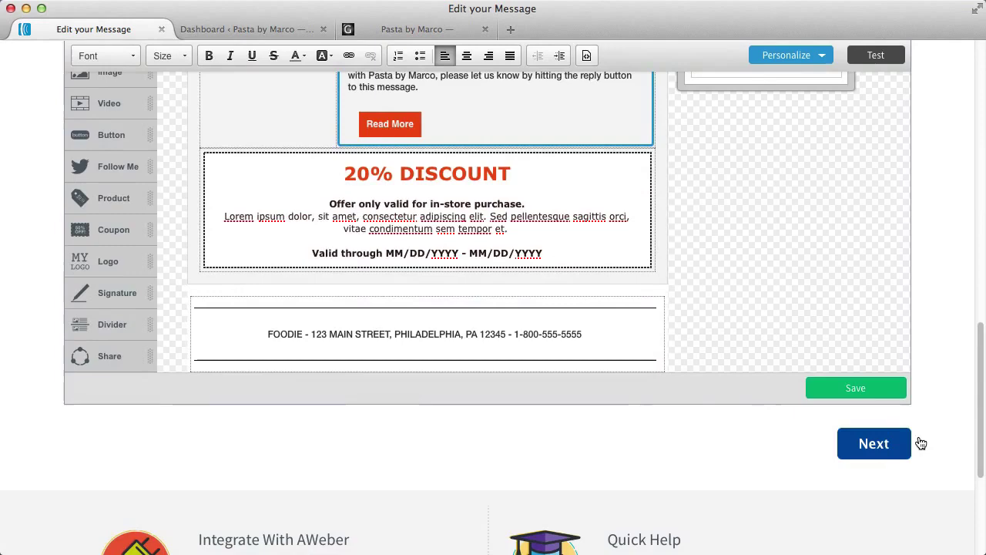
pyautogui.click(919, 443)
pyautogui.click(869, 282)
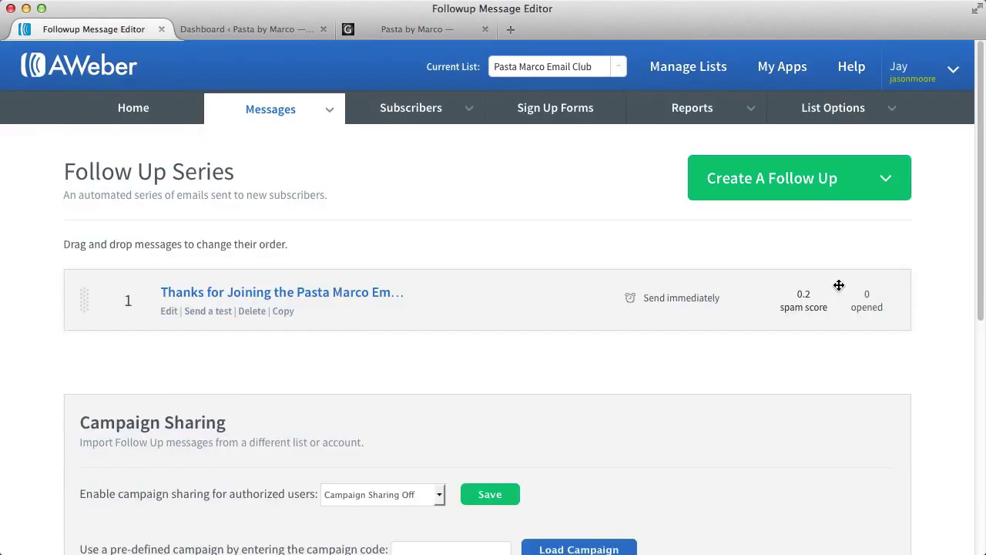
# Step: Create the list's first sign-up form and load the Grace template in red
pyautogui.click(556, 113)
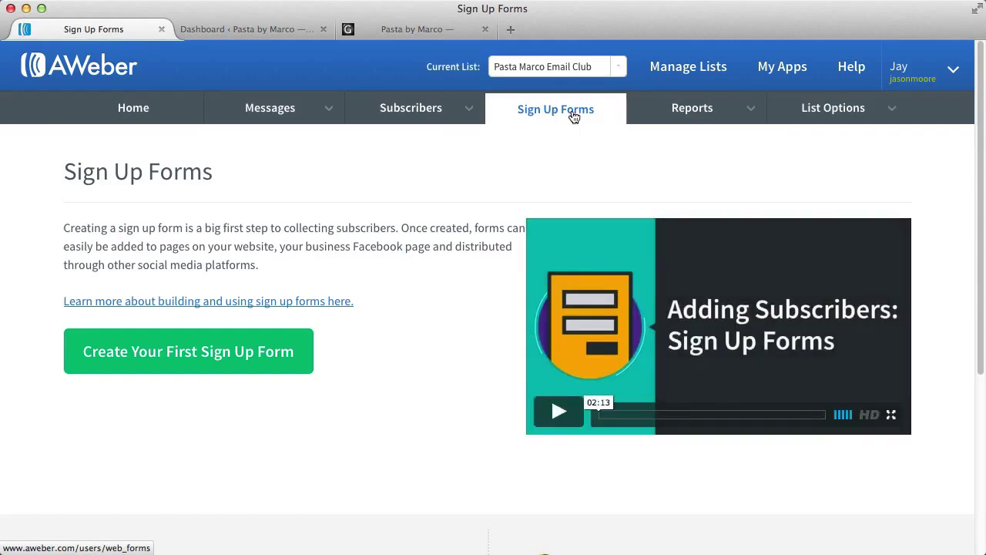
pyautogui.click(282, 350)
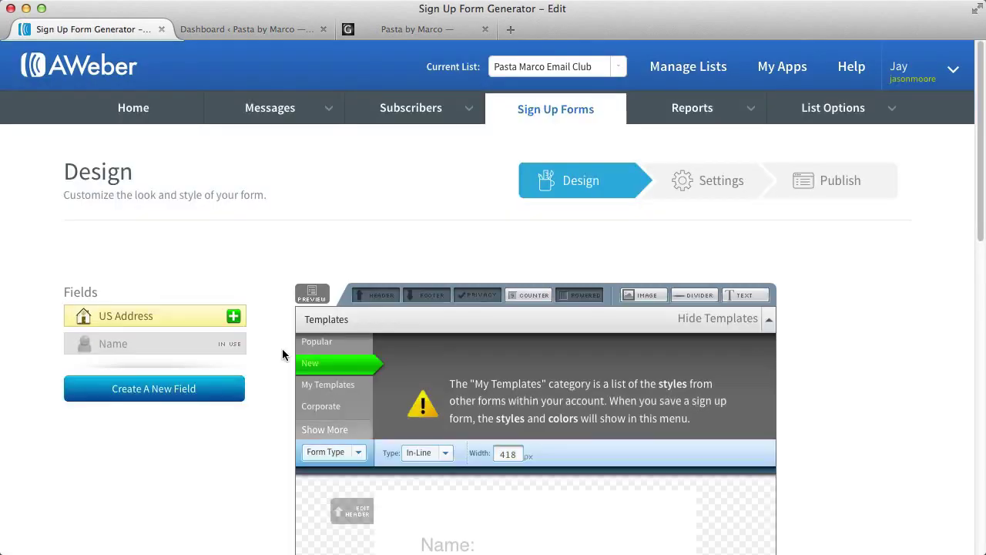
pyautogui.click(505, 400)
pyautogui.scroll(-3, 507, 403)
pyautogui.click(389, 395)
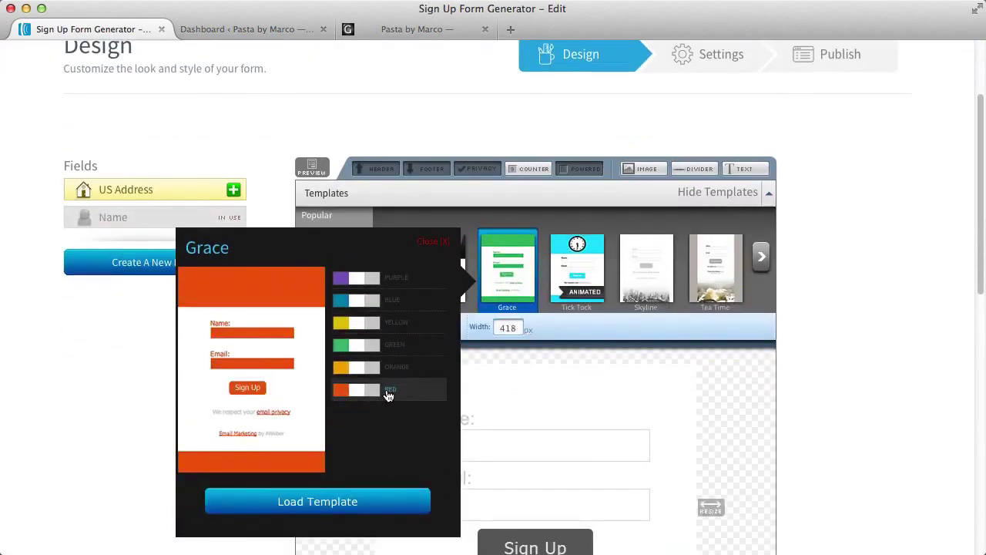
pyautogui.click(390, 501)
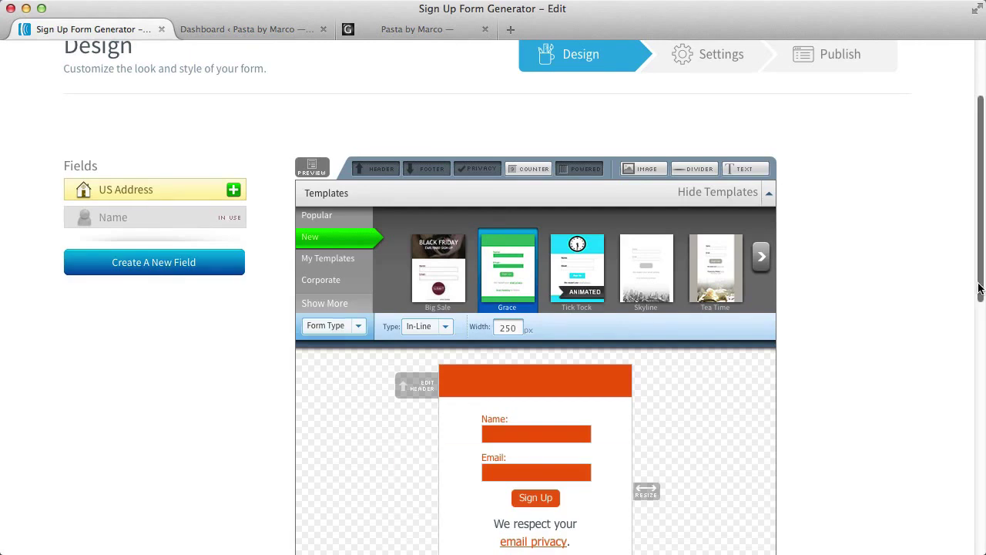
# Step: Add the header text "Sign Up to the Pasta Marco Email Club" to the sign-up form and save the header
pyautogui.moveTo(980, 288); pyautogui.dragTo(979, 352)
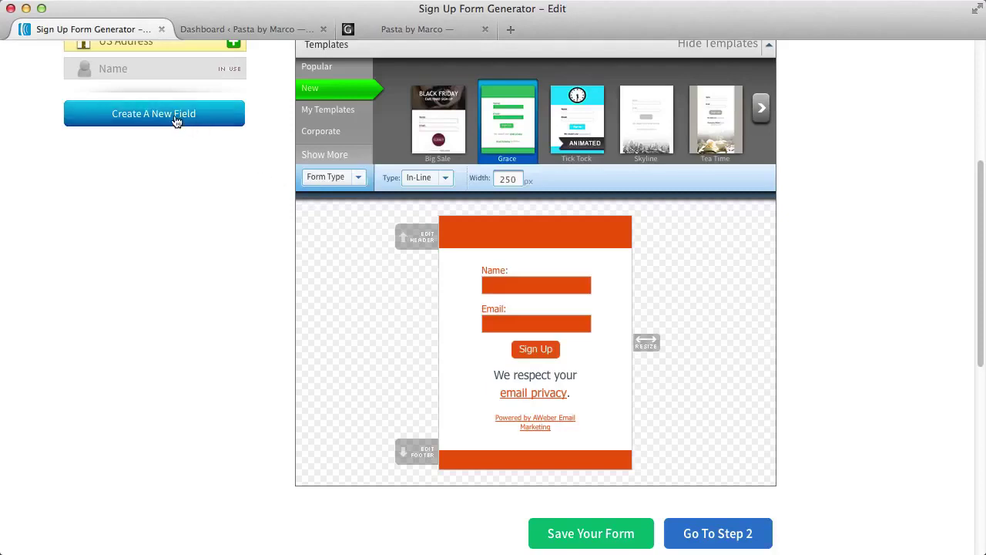
pyautogui.click(522, 231)
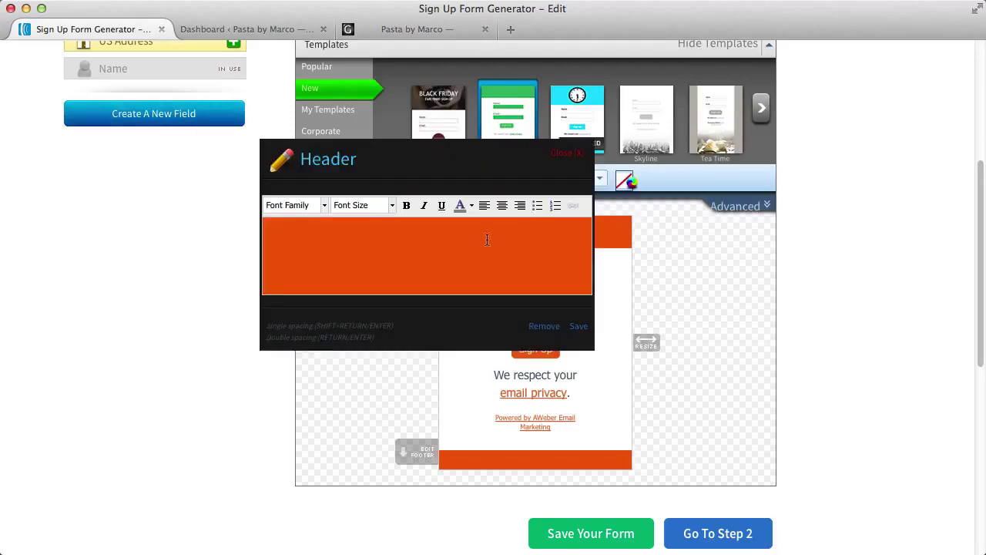
pyautogui.write('Sign Up to the Pasta Mar')
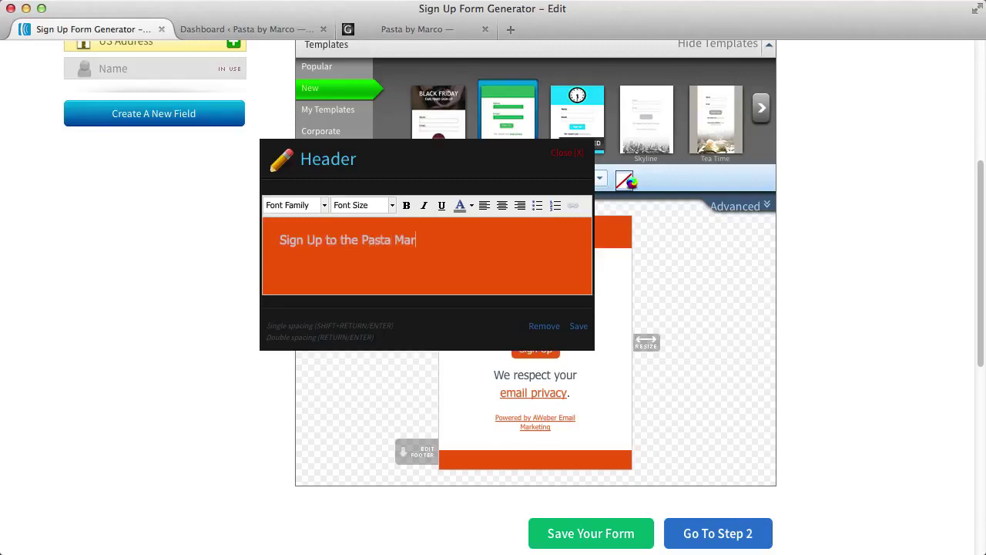
pyautogui.write('co Email Club')
pyautogui.click(584, 329)
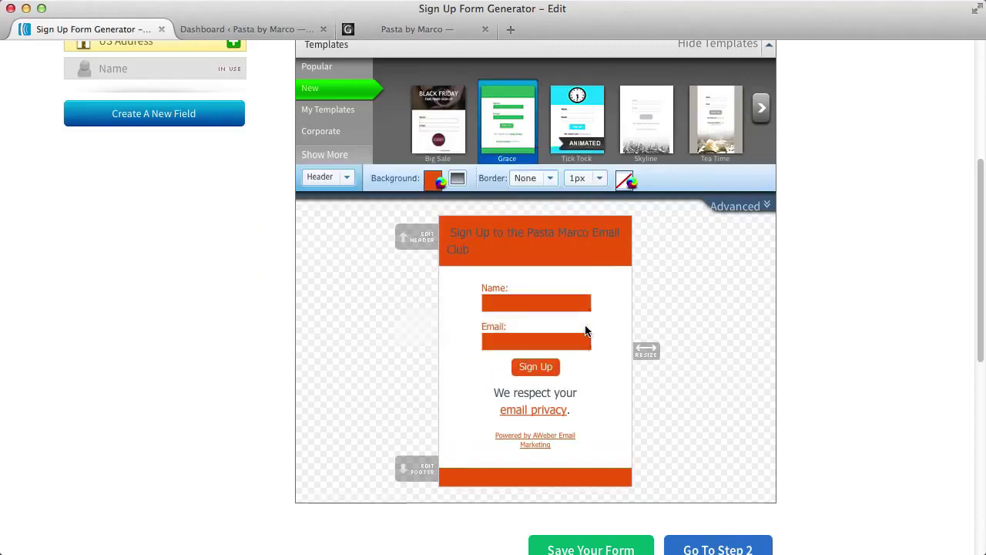
# Step: Proceed to the sign-up form's basic settings and name the form "Website Form"
pyautogui.scroll(-3, 962, 286)
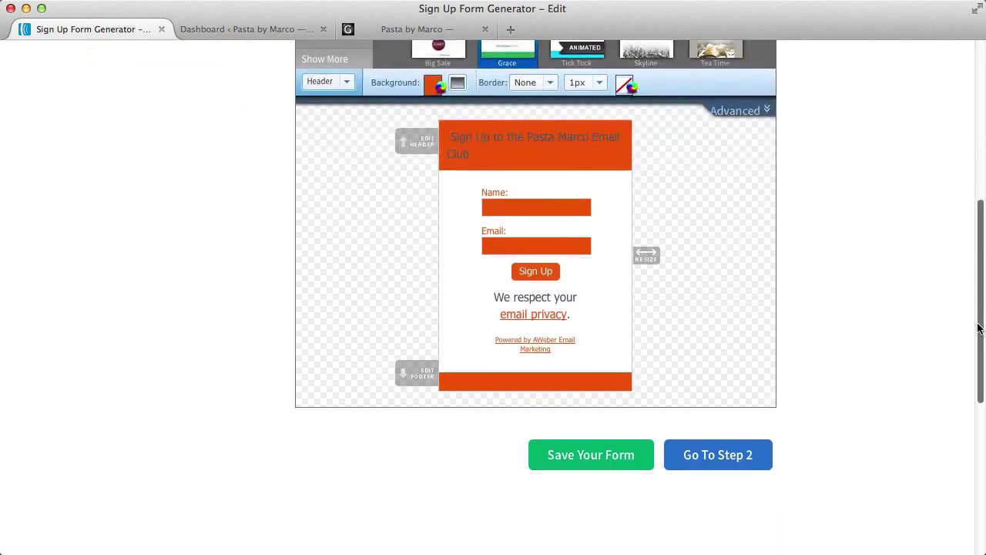
pyautogui.click(699, 447)
pyautogui.scroll(-5, 946, 258)
pyautogui.tripleClick(262, 140)
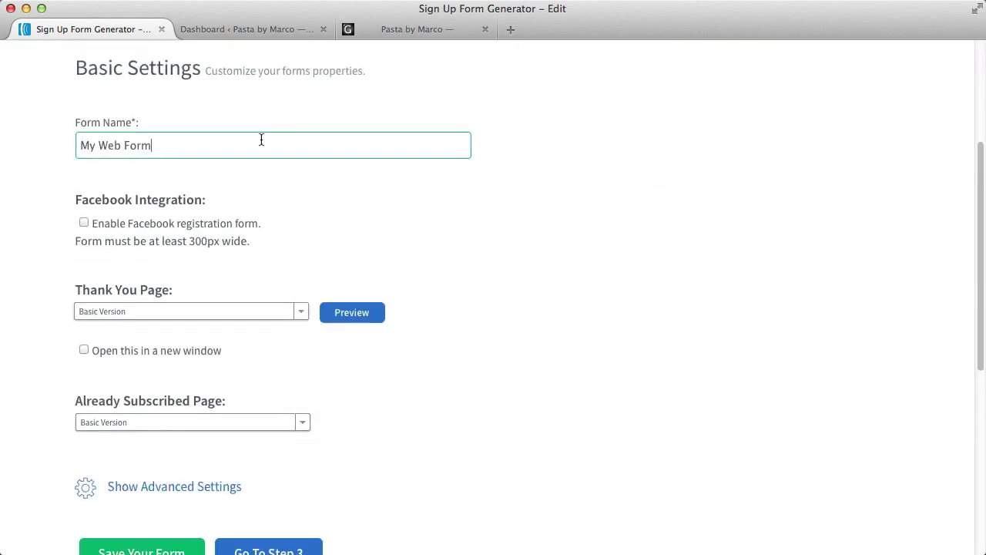
pyautogui.write('Website Form')
pyautogui.click(303, 316)
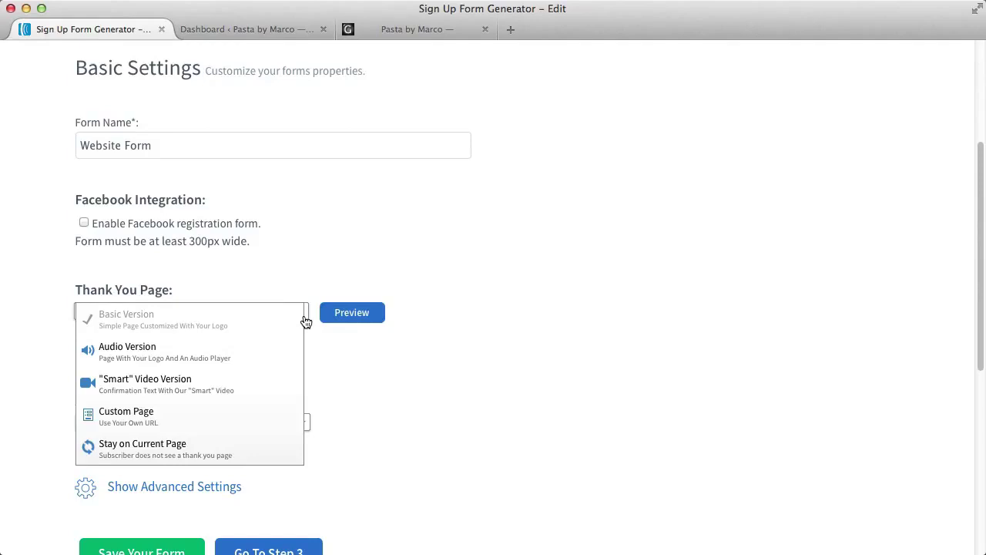
pyautogui.click(273, 413)
pyautogui.click(279, 354)
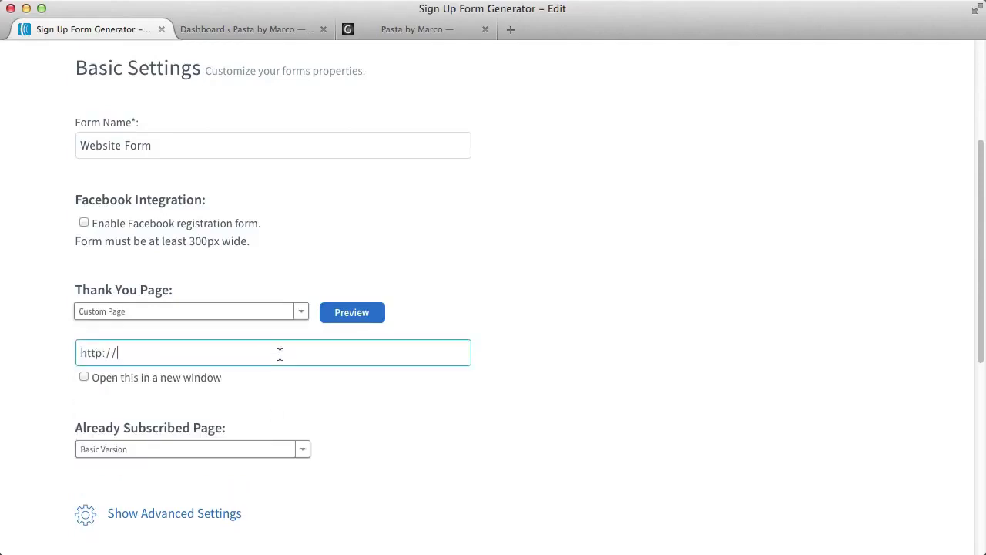
pyautogui.write('pastamarco.com/blog/thanks')
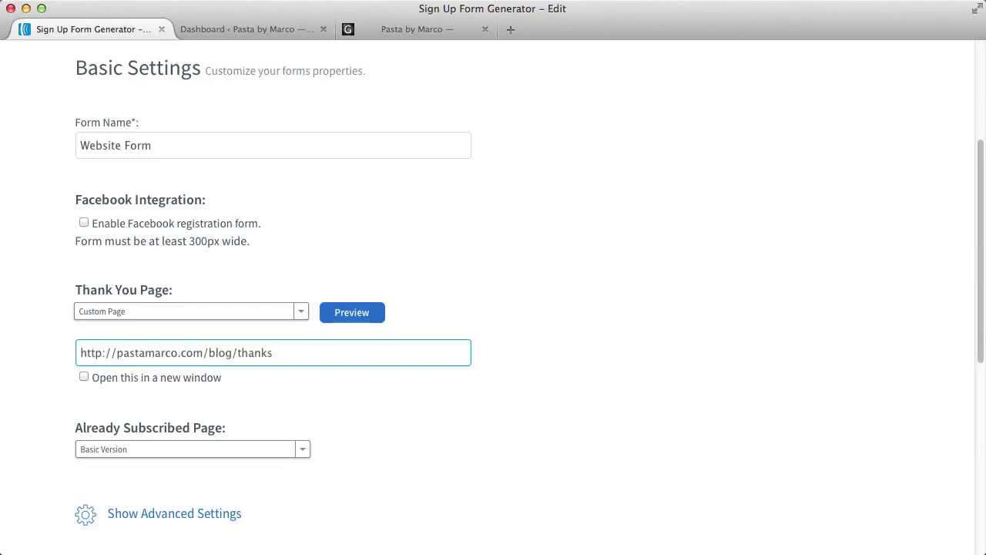
pyautogui.click(327, 355)
pyautogui.scroll(-5, 322, 354)
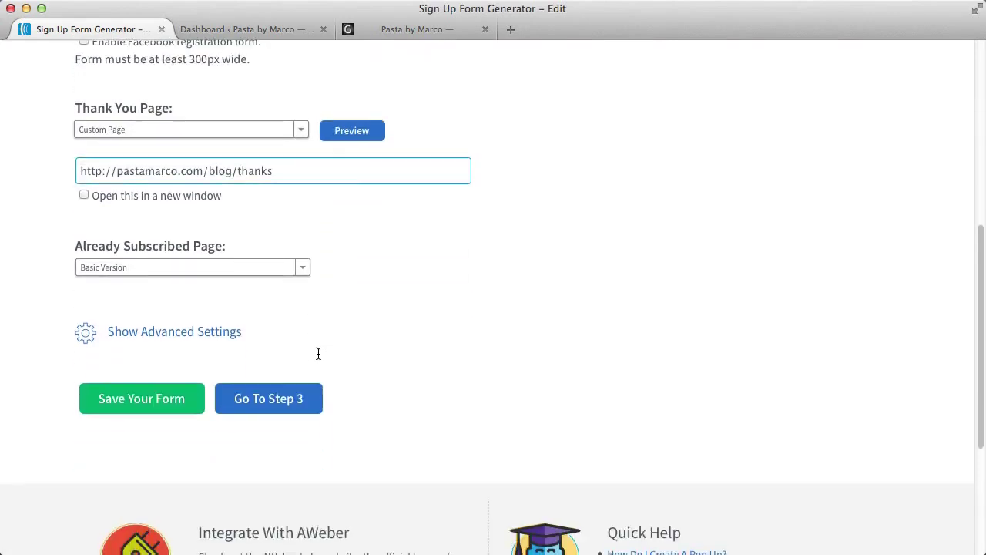
# Step: Save the form and proceed to publishing with the option to install the form yourself
pyautogui.click(164, 397)
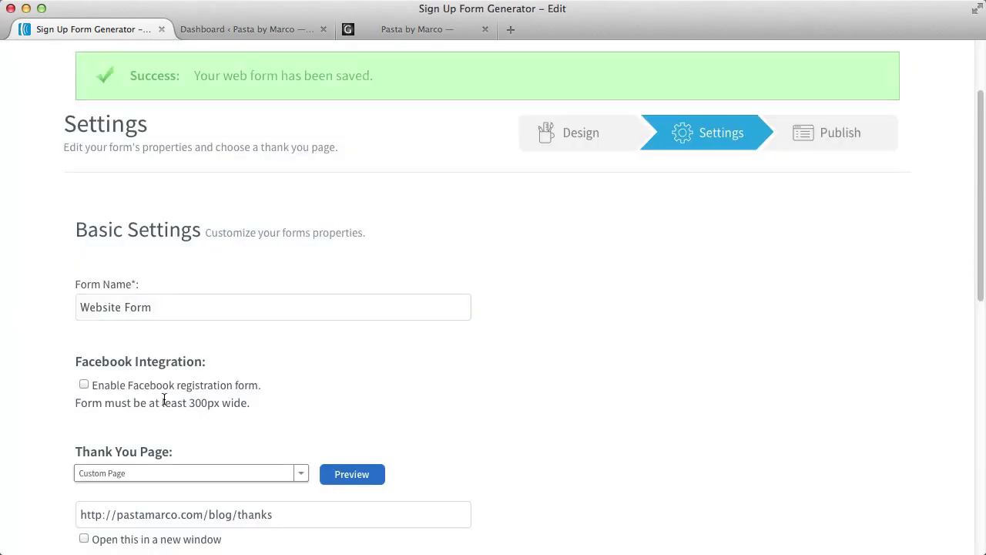
pyautogui.click(851, 144)
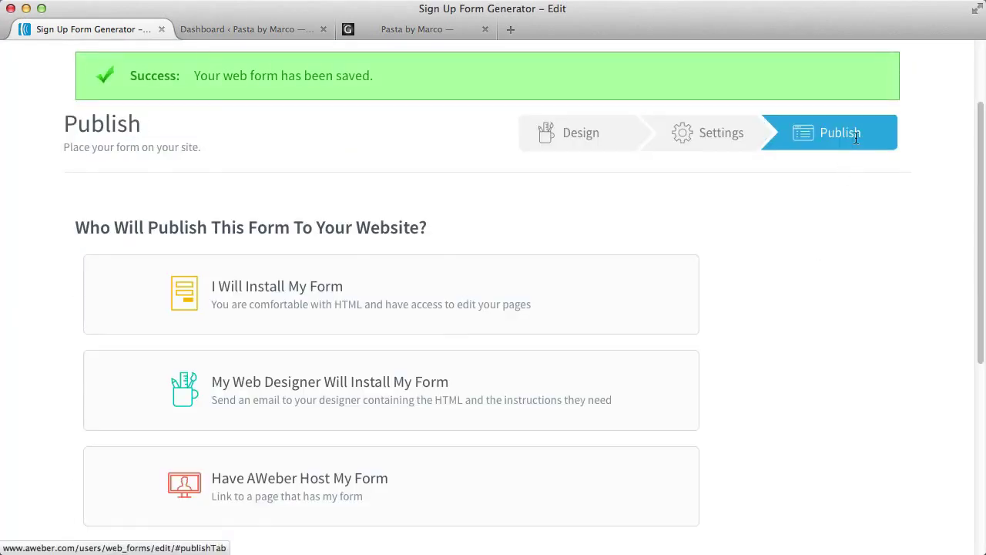
pyautogui.click(598, 253)
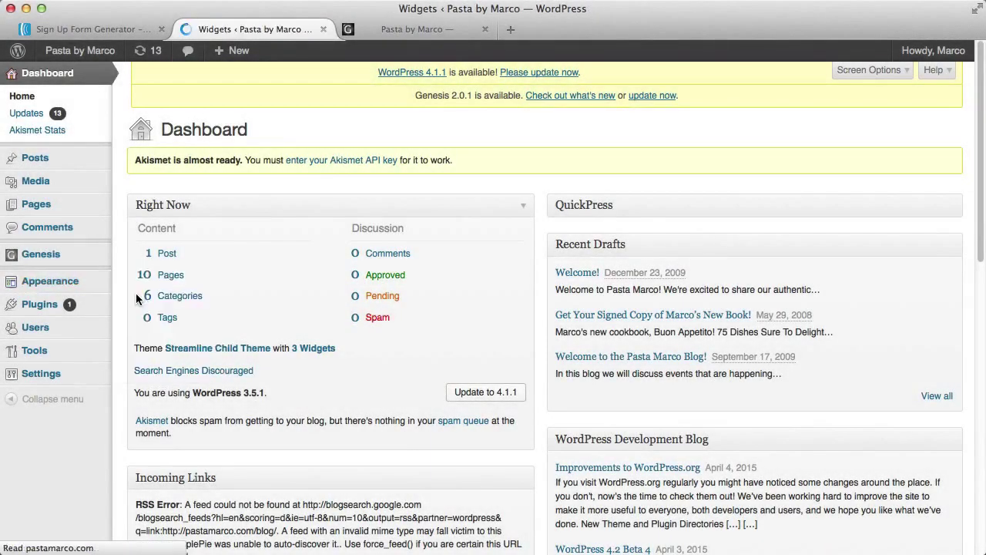
# Step: In WordPress, paste the copied AWeber form script into the untitled Text widget of the Primary Sidebar and save the widget
pyautogui.click(923, 305)
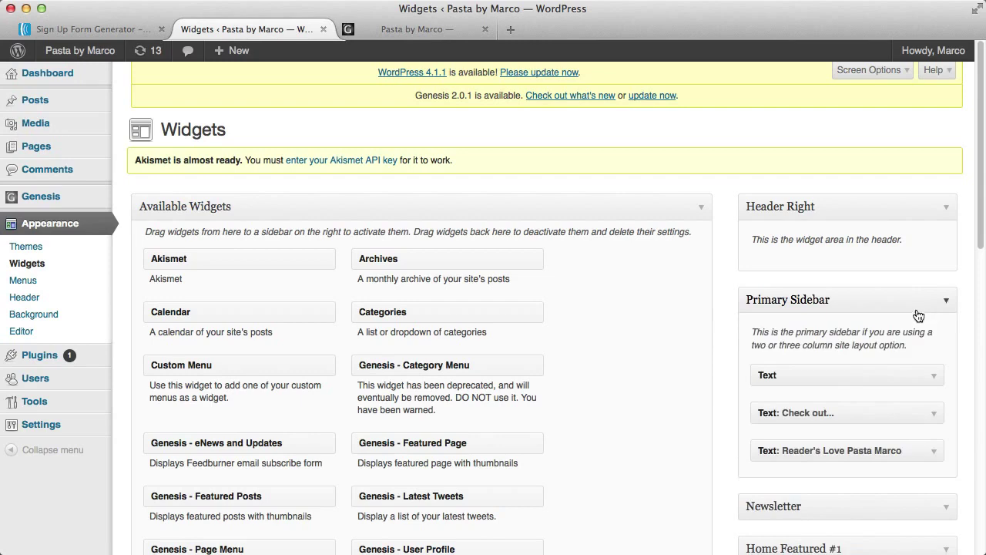
pyautogui.click(916, 368)
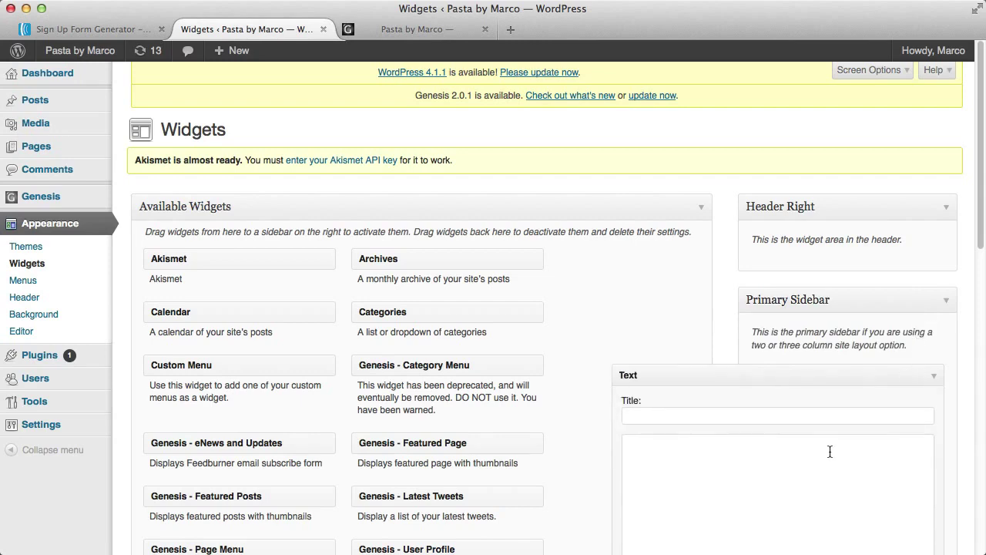
pyautogui.scroll(-9, 768, 451)
pyautogui.scroll(1, 778, 201)
pyautogui.click(765, 165)
pyautogui.rightClick(762, 148)
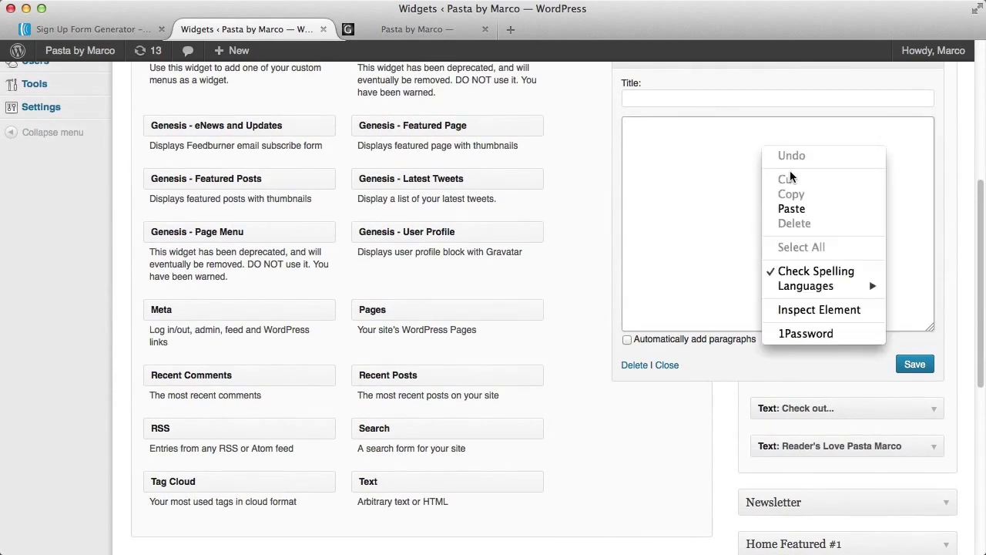
pyautogui.click(794, 209)
pyautogui.click(922, 368)
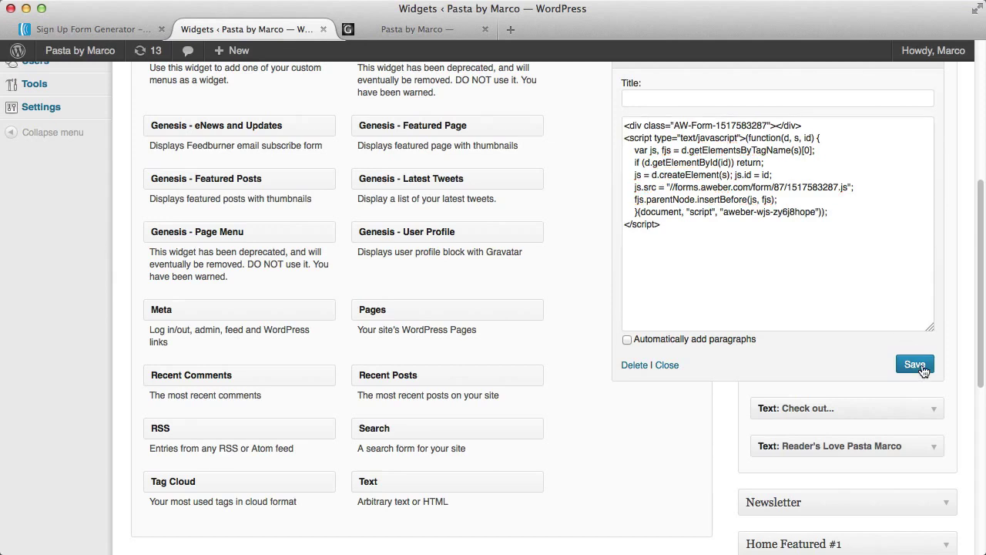
pyautogui.click(924, 370)
# Step: Switch to the Pasta by Marco blog page and reload it to check the sign-up form in the sidebar
pyautogui.hotkey('ctrl', 'Tab')
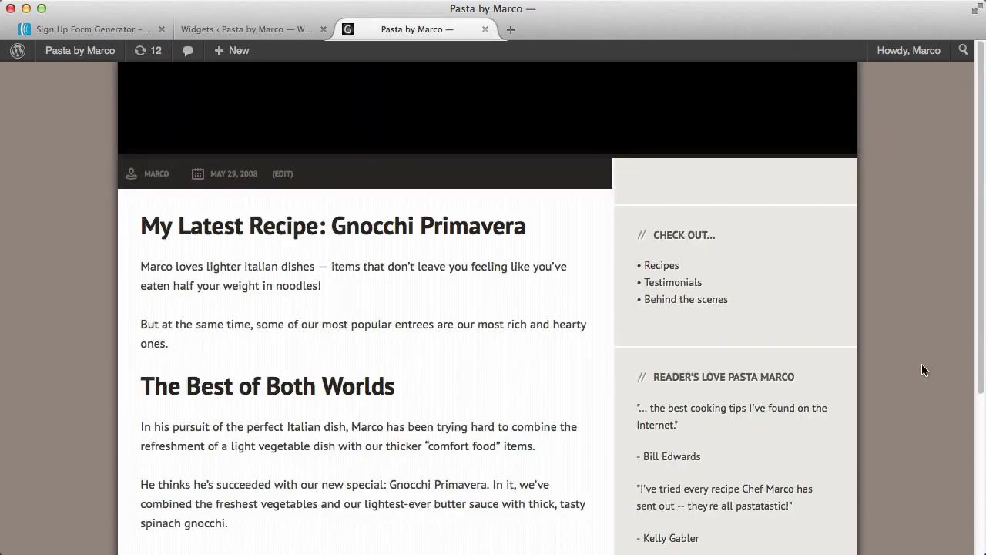
pyautogui.press('super+r')
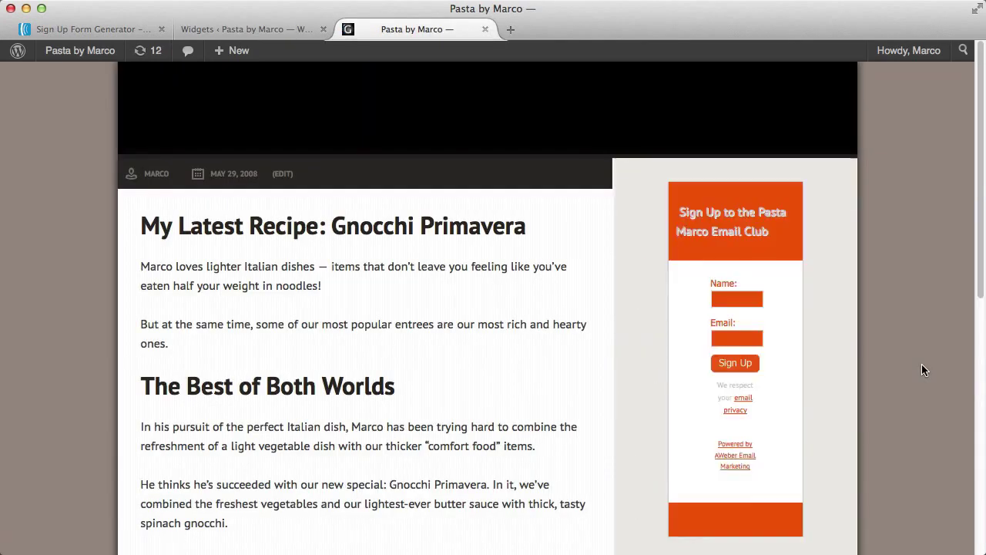
pyautogui.scroll(-3, 979, 324)
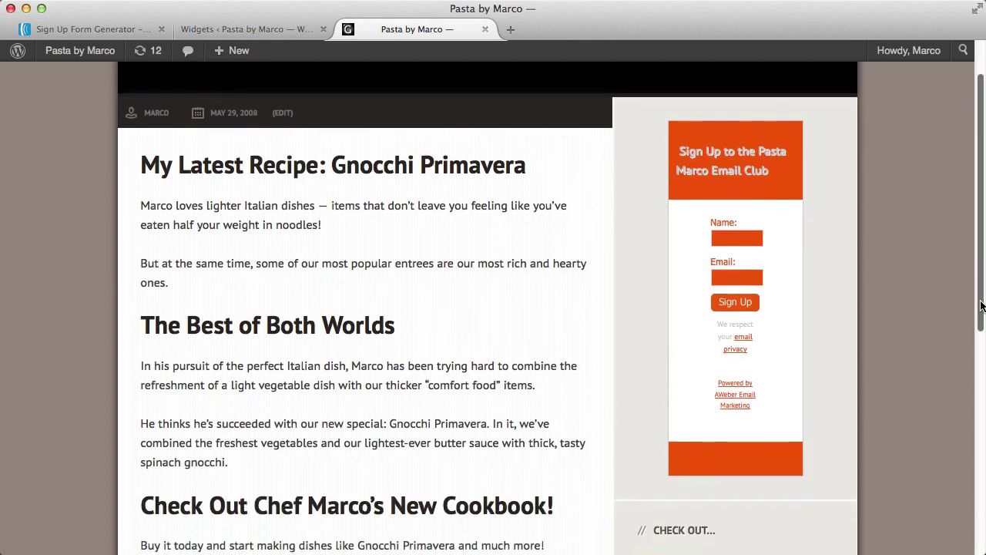
# Step: Fill in the blog's sign-up form with the test subscriber's first name and email address
pyautogui.click(751, 218)
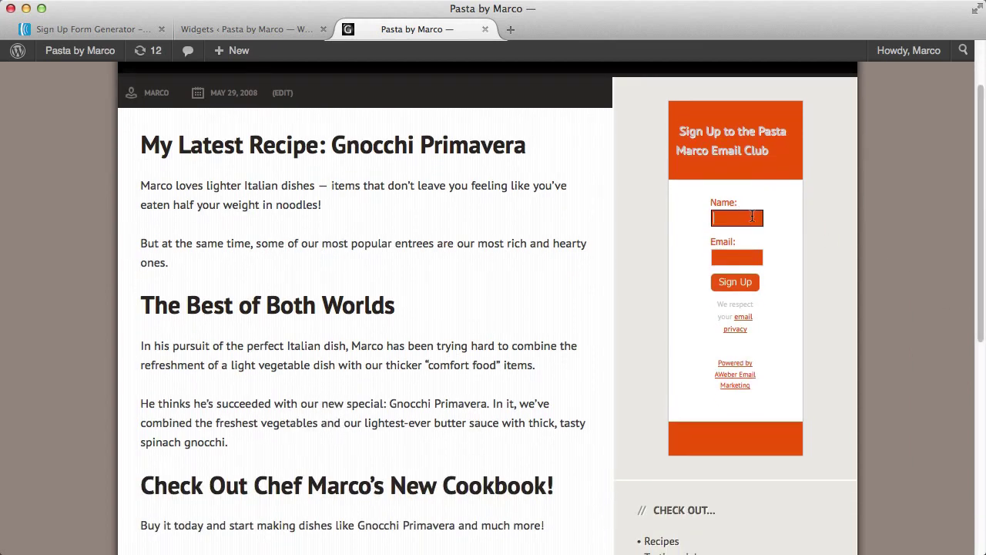
pyautogui.write('Jay')
pyautogui.press('Tab')
pyautogui.write('my email')
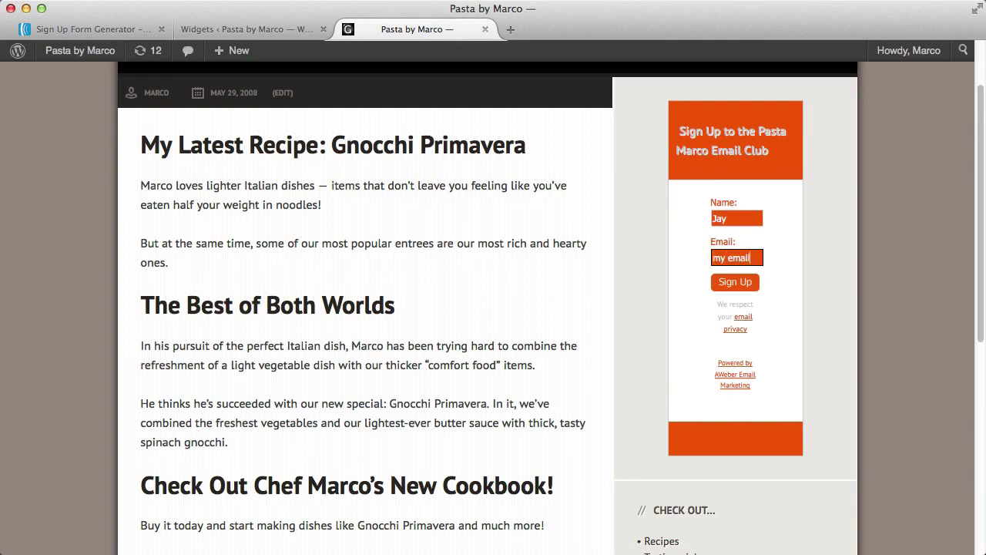
pyautogui.write('@email')
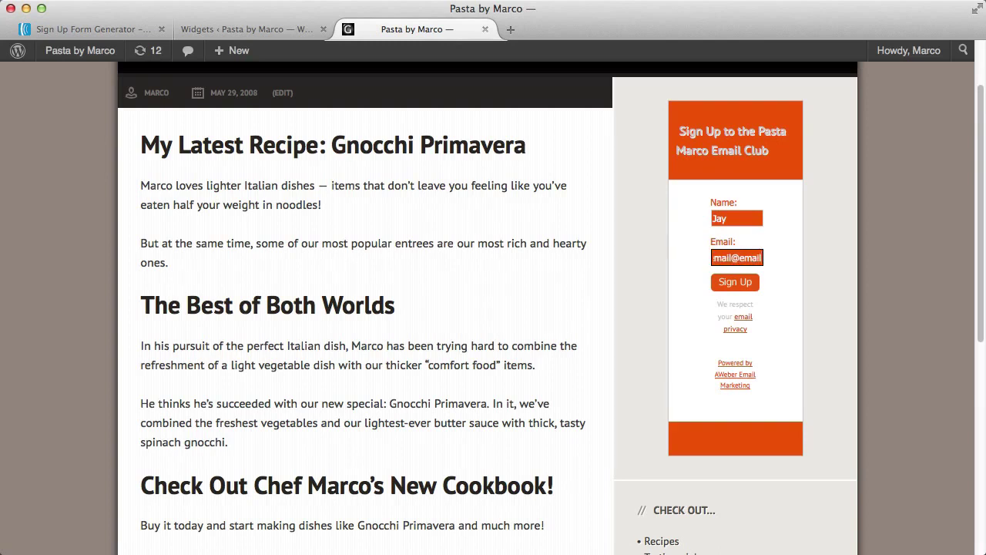